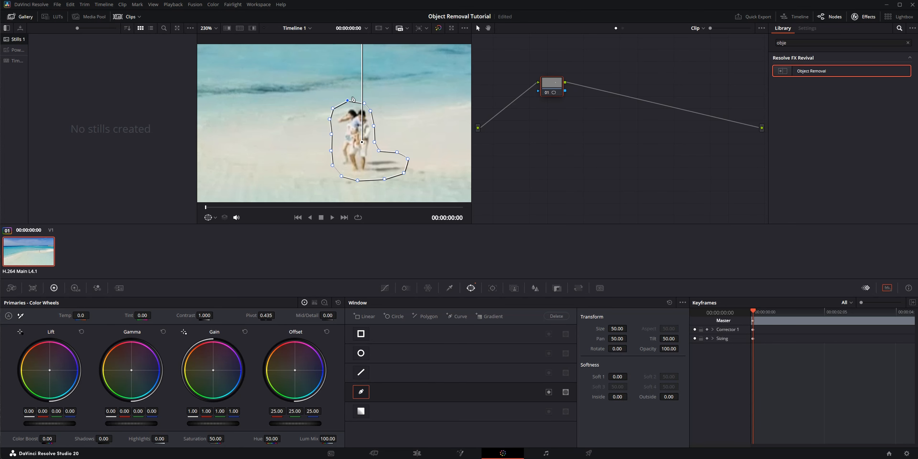
- Track the curve window around the couple forward and in reverse through the clip
{"action": "left_click", "coordinate": [494, 288]}
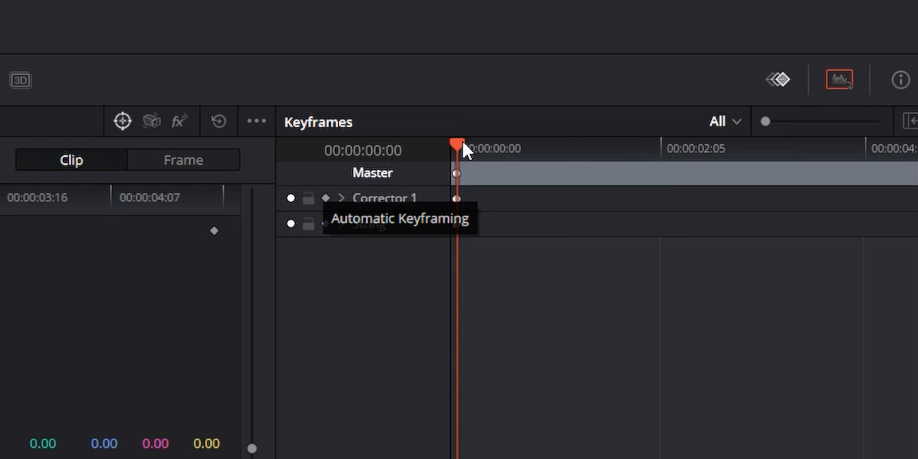
{"action": "left_click", "coordinate": [583, 147]}
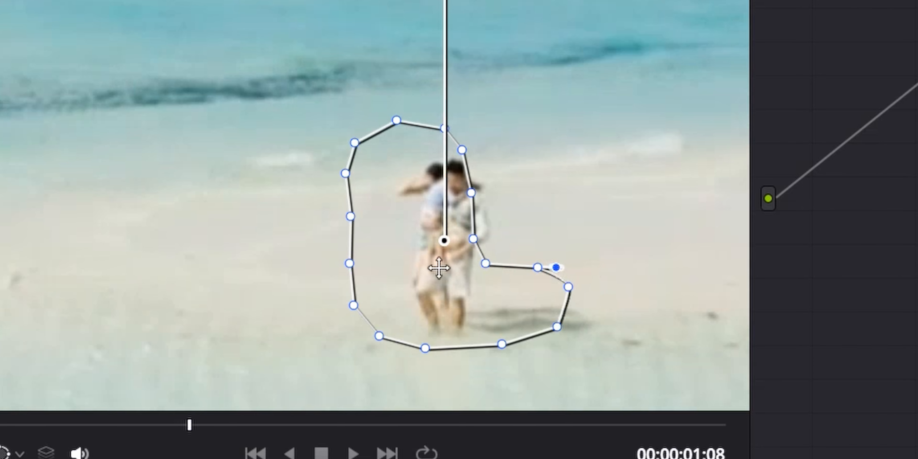
{"action": "left_click_drag", "start_coordinate": [454, 263], "coordinate": [478, 257]}
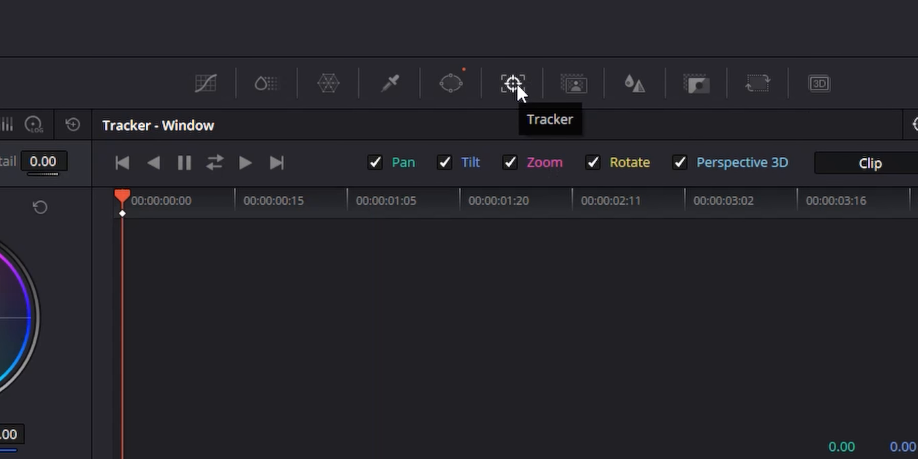
{"action": "left_click", "coordinate": [215, 166]}
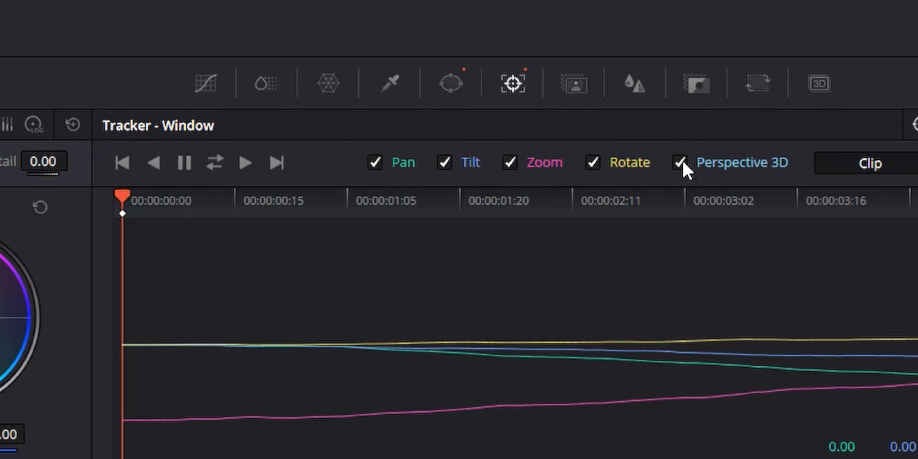
- Retrack the couple's window in both directions without Perspective 3D and scrub through the clip to check it
{"action": "left_click", "coordinate": [681, 164]}
{"action": "left_click", "coordinate": [218, 167]}
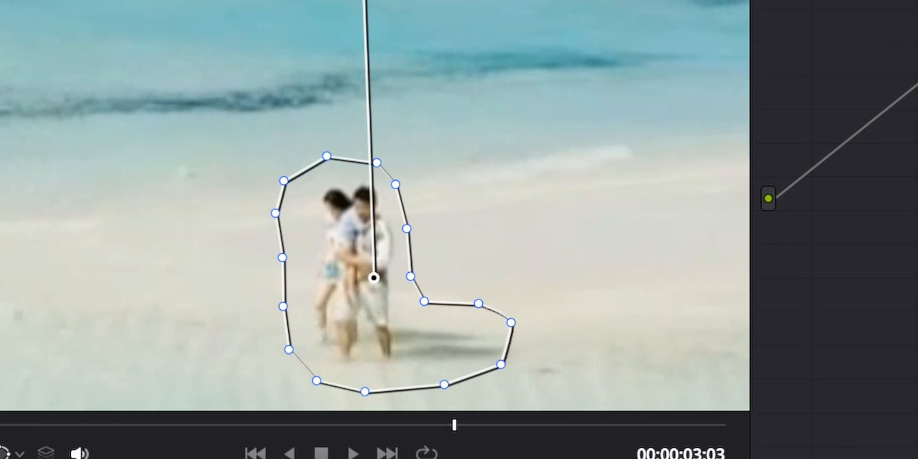
{"action": "left_click_drag", "start_coordinate": [516, 425], "coordinate": [0, 425]}
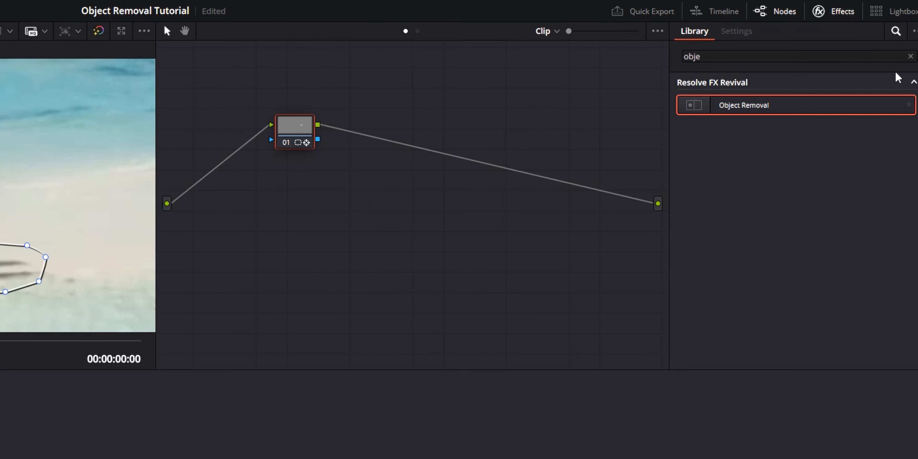
- Find the Object Removal effect in the effects library and apply it to node 01
{"action": "left_click", "coordinate": [908, 59]}
{"action": "left_click", "coordinate": [727, 59]}
{"action": "type", "text": "o"}
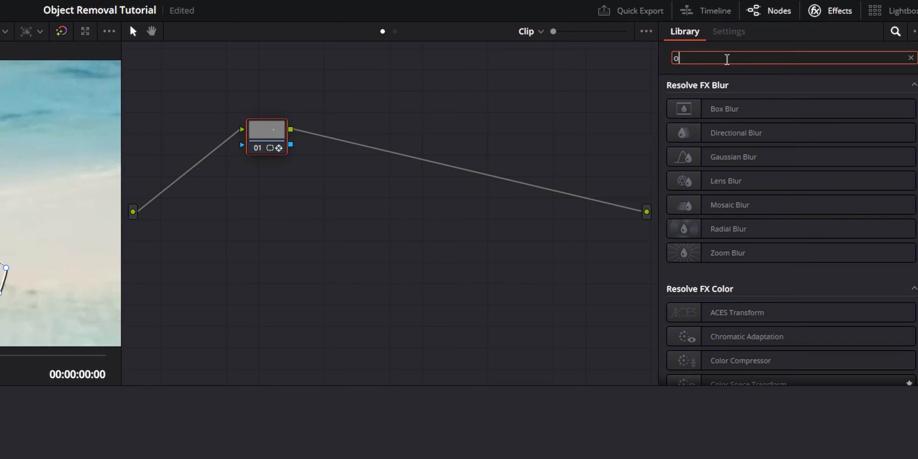
{"action": "type", "text": "bjec"}
{"action": "left_click_drag", "start_coordinate": [742, 114], "coordinate": [268, 136]}
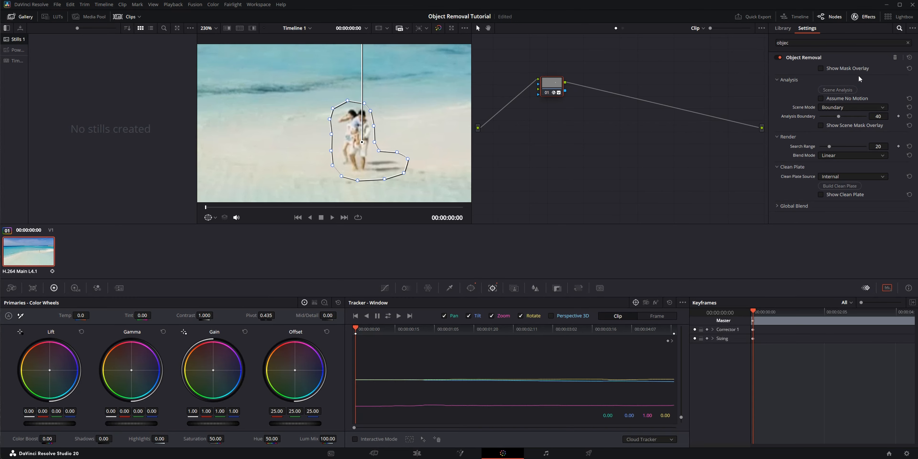
- Keep Object Removal's scene mode at Boundary and run the scene analysis
{"action": "left_click", "coordinate": [831, 108]}
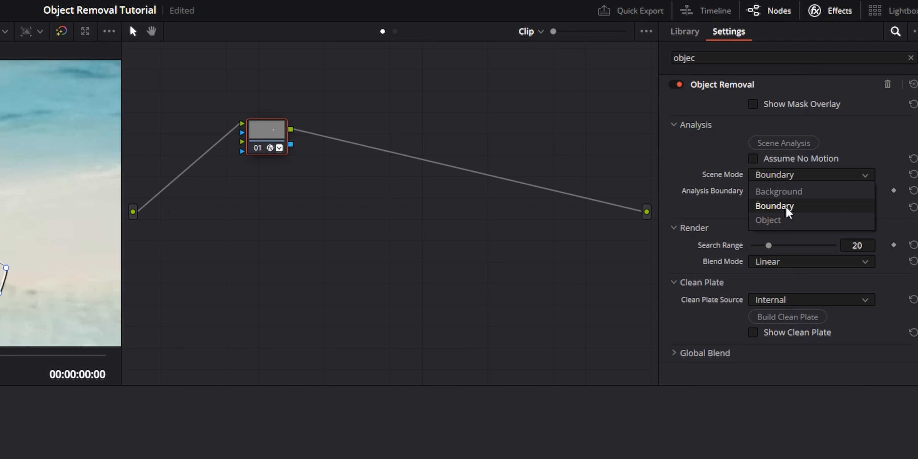
{"action": "left_click", "coordinate": [780, 206]}
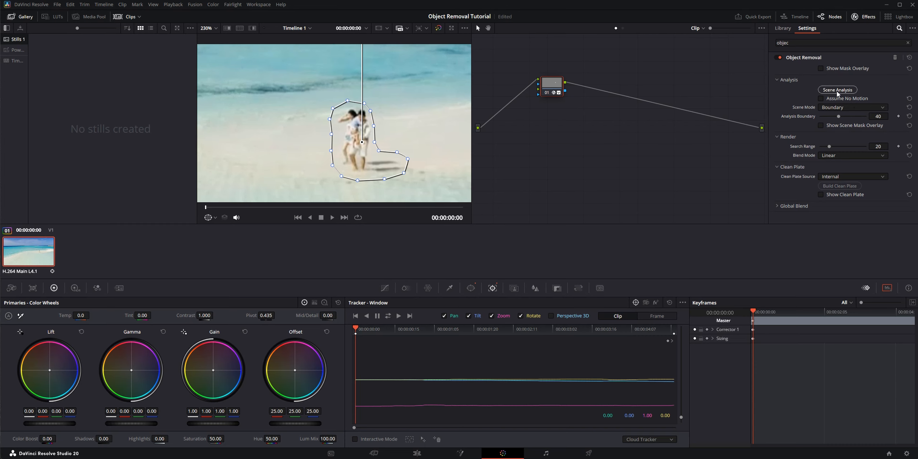
{"action": "left_click", "coordinate": [783, 143]}
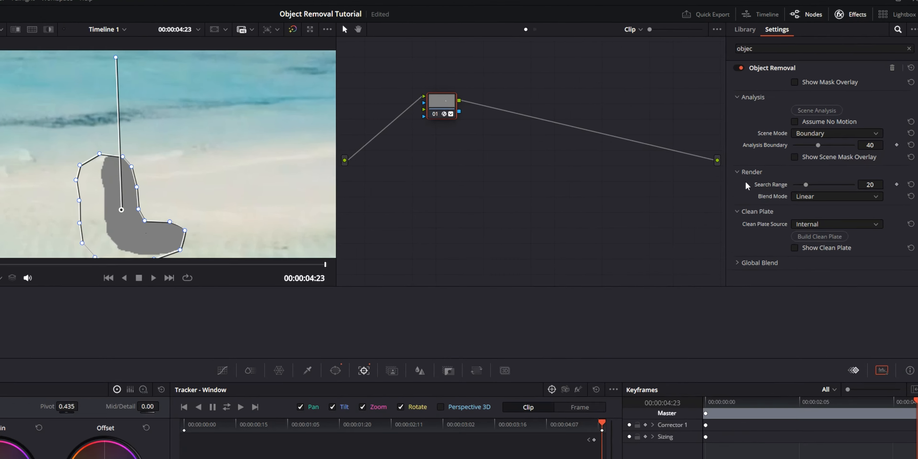
- Set the Object Removal blend mode to Adaptive Blend and inspect the masked area in the viewer
{"action": "left_click", "coordinate": [777, 271]}
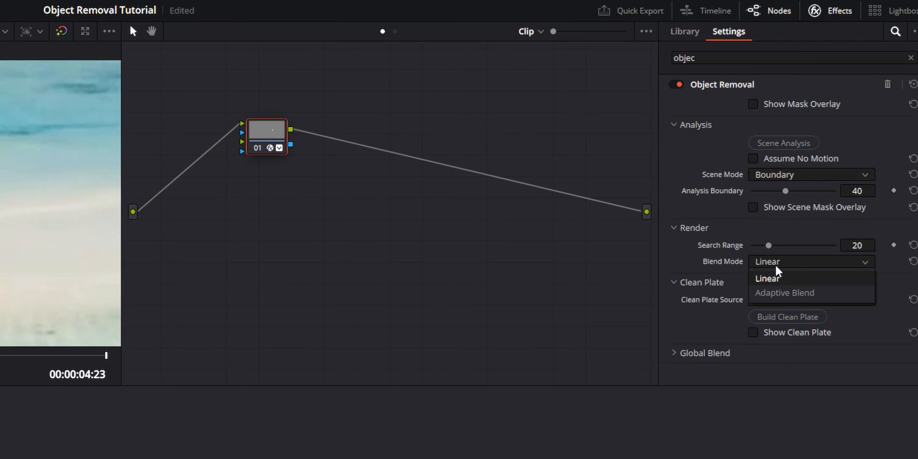
{"action": "left_click", "coordinate": [755, 294]}
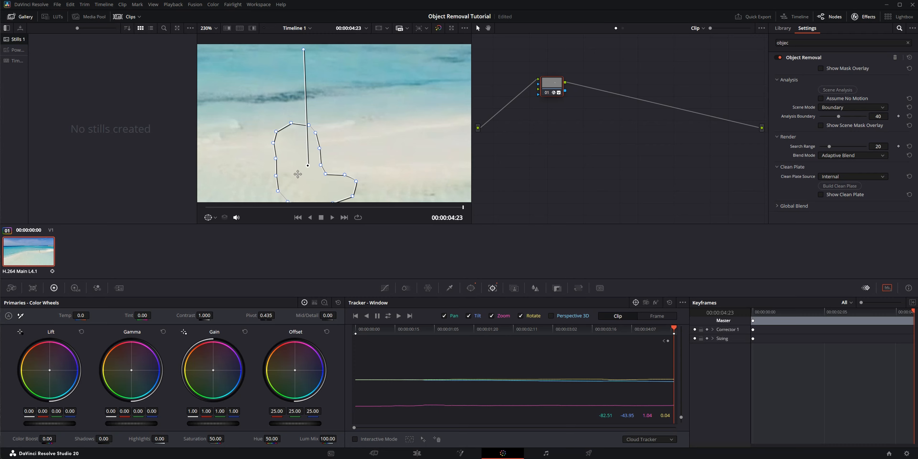
{"action": "scroll", "coordinate": [326, 156], "scroll_direction": "down", "scroll_amount": 5}
{"action": "left_click_drag", "start_coordinate": [306, 169], "coordinate": [316, 152]}
{"action": "scroll", "coordinate": [319, 161], "scroll_direction": "up", "scroll_amount": 5}
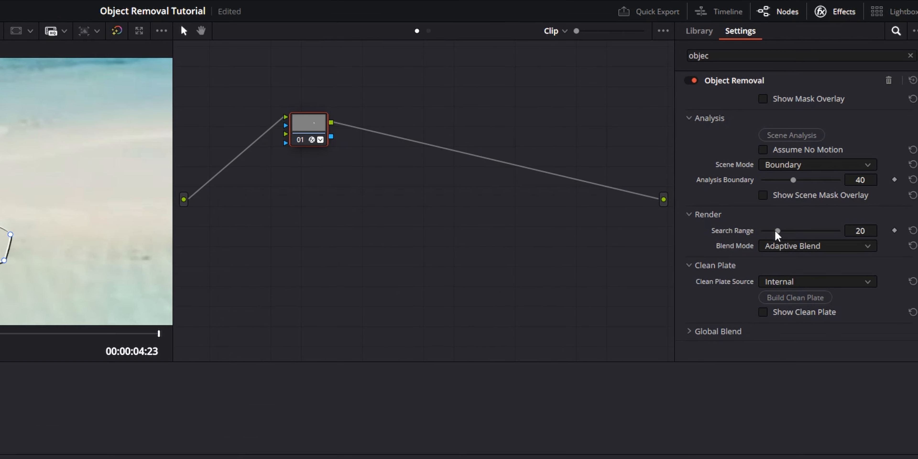
- Raise the Object Removal search range to 64, build the clean plate and check the image without the window outline
{"action": "left_click_drag", "start_coordinate": [776, 247], "coordinate": [805, 245]}
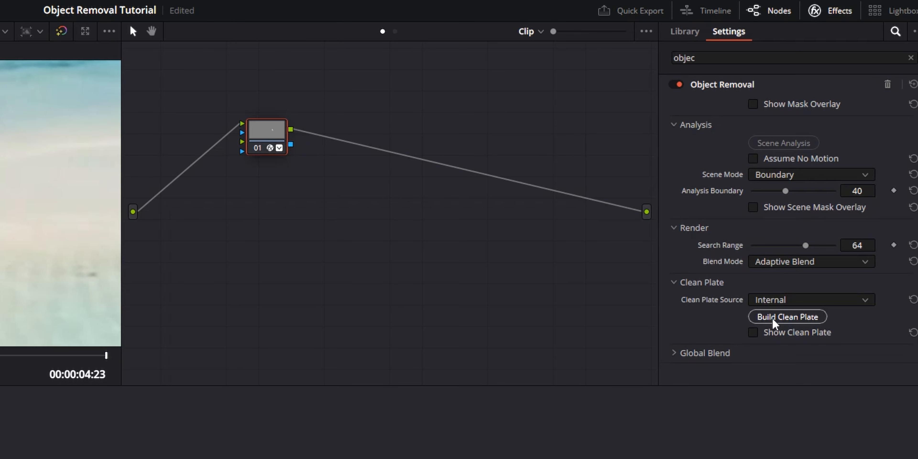
{"action": "left_click", "coordinate": [799, 320]}
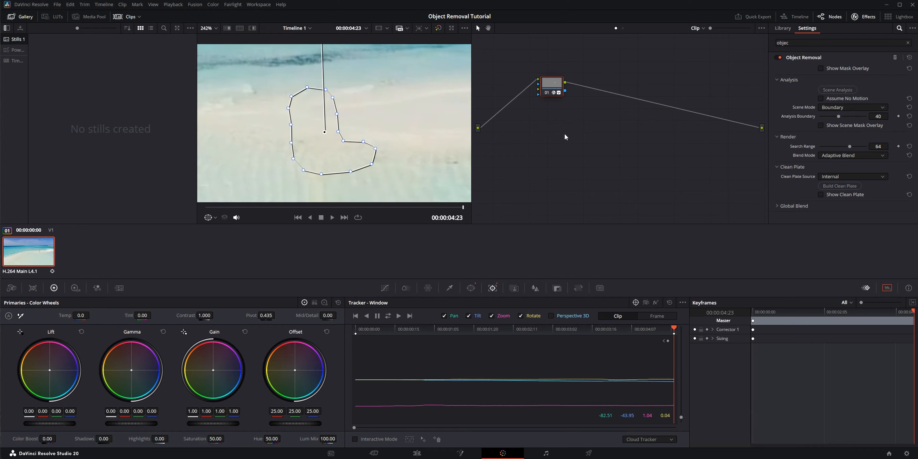
{"action": "left_click", "coordinate": [384, 288]}
{"action": "scroll", "coordinate": [380, 155], "scroll_direction": "down", "scroll_amount": 8}
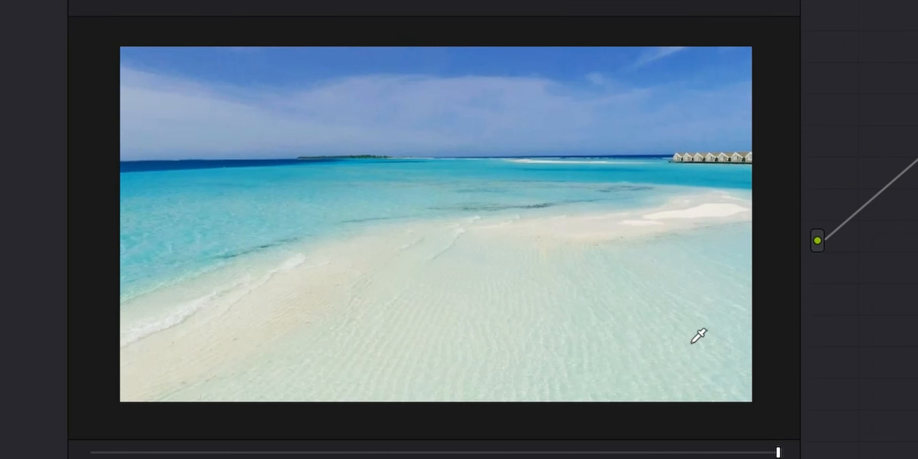
{"action": "scroll", "coordinate": [599, 347], "scroll_direction": "up", "scroll_amount": 1}
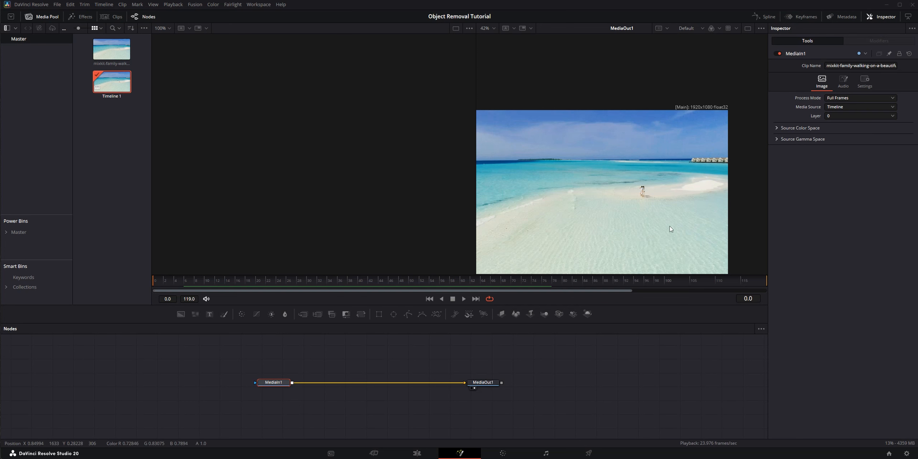
- Add a Polygon mask node to the Fusion composition
{"action": "scroll", "coordinate": [673, 197], "scroll_direction": "up", "scroll_amount": 6}
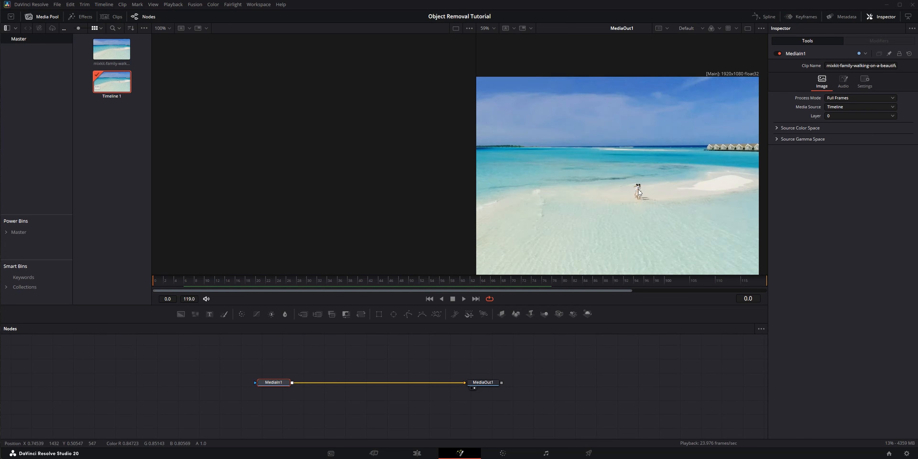
{"action": "scroll", "coordinate": [623, 195], "scroll_direction": "down", "scroll_amount": 3}
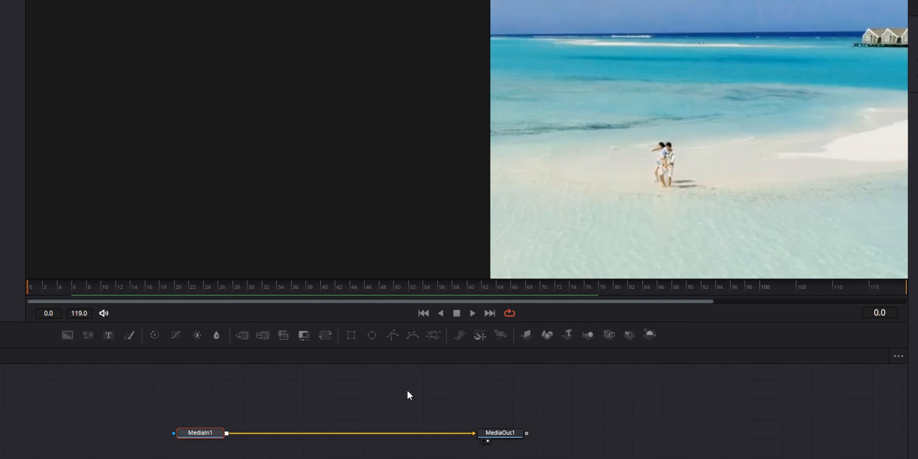
{"action": "key", "text": "shift+space"}
{"action": "type", "text": "po"}
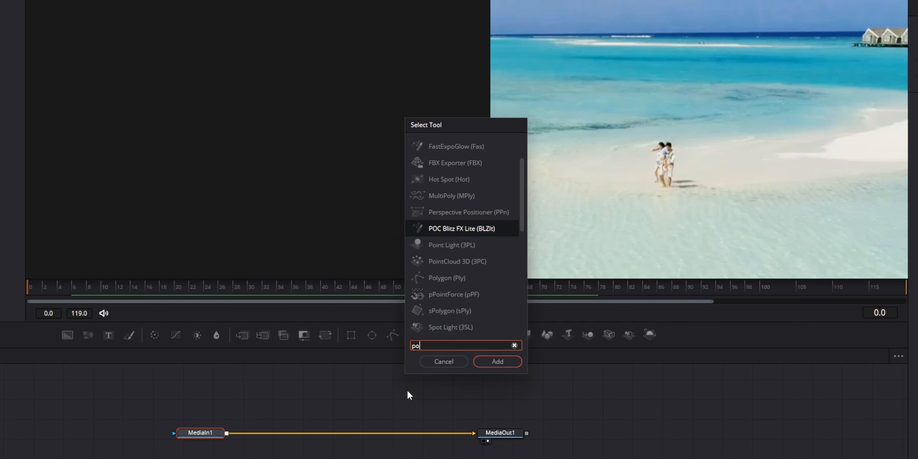
{"action": "type", "text": "l"}
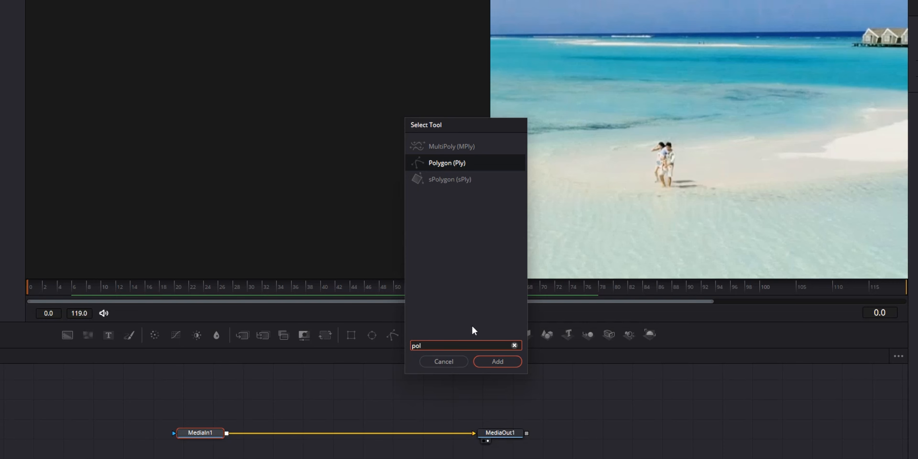
{"action": "left_click", "coordinate": [508, 365]}
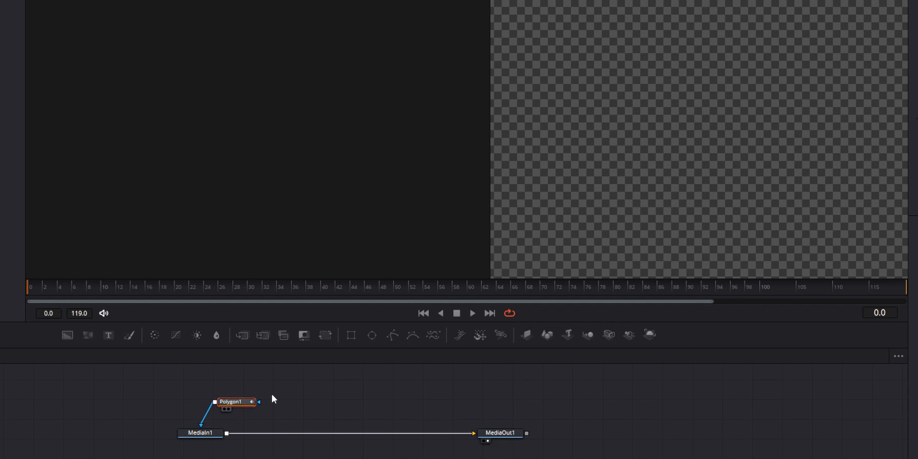
- Disconnect the Polygon node from MediaIn1 and place it on its own above the MediaIn1–MediaOut1 connection
{"action": "left_click_drag", "start_coordinate": [235, 401], "coordinate": [319, 389]}
{"action": "left_click", "coordinate": [257, 403]}
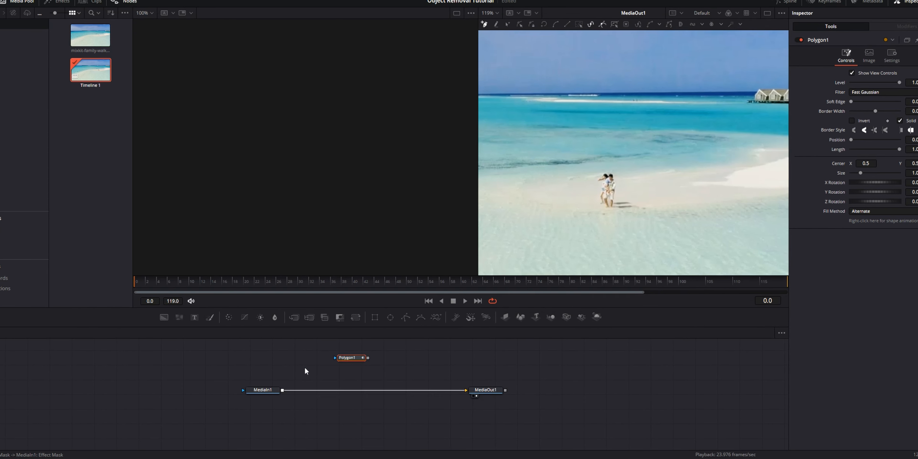
{"action": "left_click_drag", "start_coordinate": [330, 391], "coordinate": [344, 389]}
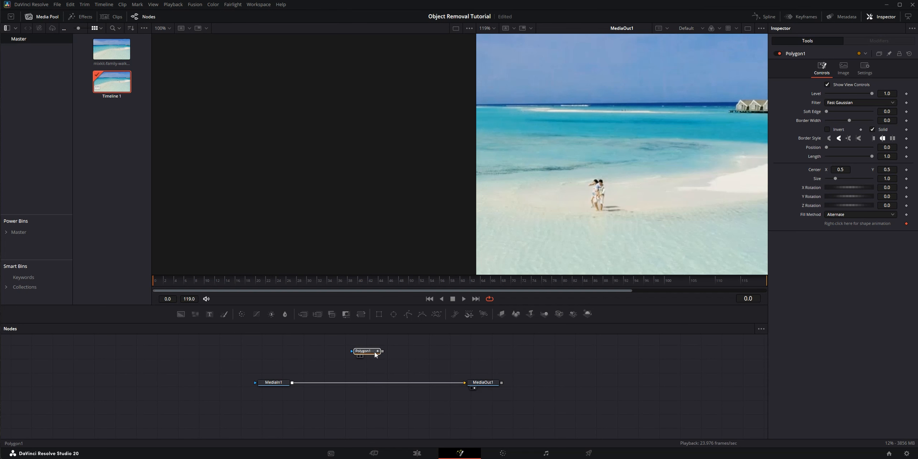
{"action": "left_click_drag", "start_coordinate": [375, 354], "coordinate": [378, 353]}
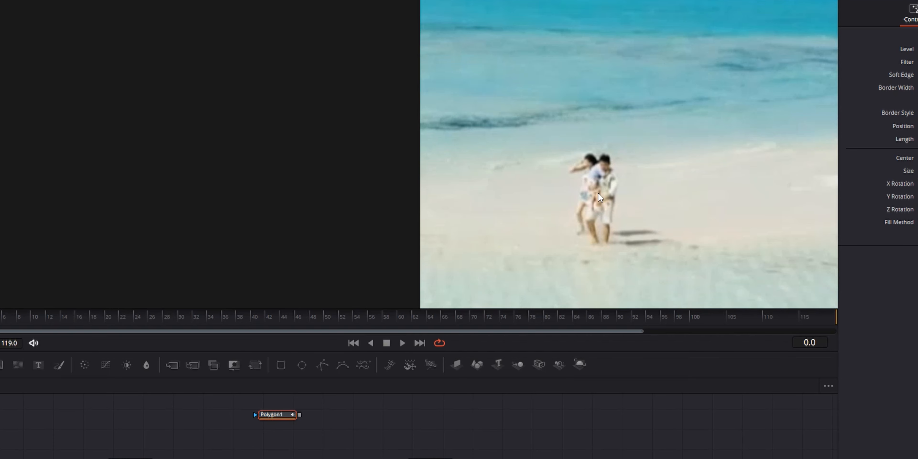
- Draw a closed polygon mask loosely around the couple and their shadow on the beach
{"action": "left_click", "coordinate": [597, 145]}
{"action": "left_click", "coordinate": [620, 147]}
{"action": "left_click", "coordinate": [627, 163]}
{"action": "left_click", "coordinate": [631, 178]}
{"action": "left_click", "coordinate": [632, 186]}
{"action": "left_click", "coordinate": [638, 215]}
{"action": "left_click", "coordinate": [657, 220]}
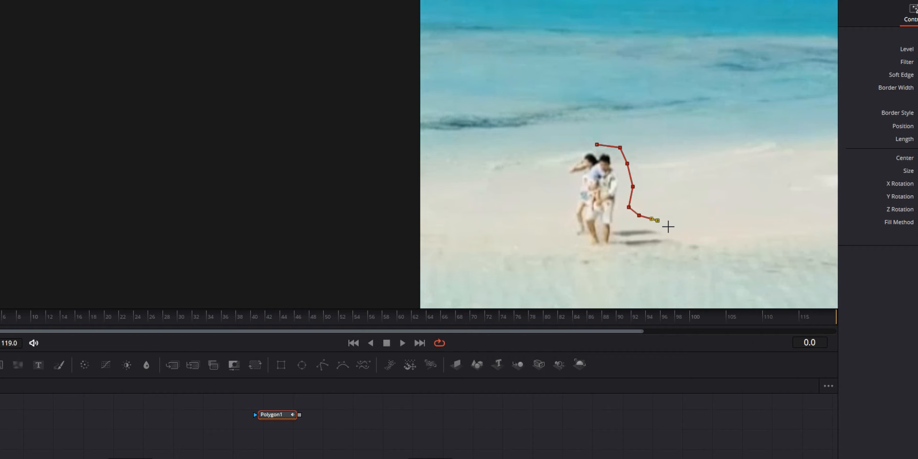
{"action": "left_click", "coordinate": [661, 252]}
{"action": "left_click", "coordinate": [619, 259]}
{"action": "left_click", "coordinate": [575, 260]}
{"action": "left_click", "coordinate": [560, 248]}
{"action": "left_click", "coordinate": [552, 216]}
{"action": "left_click", "coordinate": [552, 187]}
{"action": "left_click", "coordinate": [558, 158]}
{"action": "left_click", "coordinate": [566, 150]}
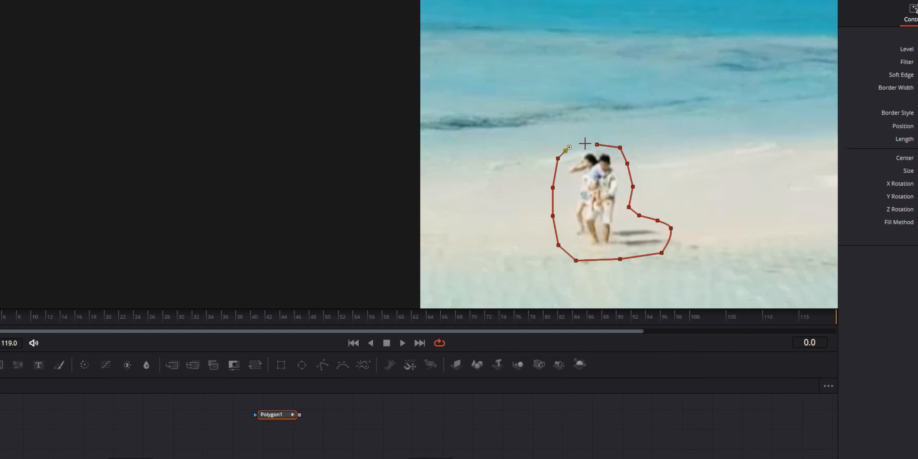
{"action": "left_click", "coordinate": [595, 144]}
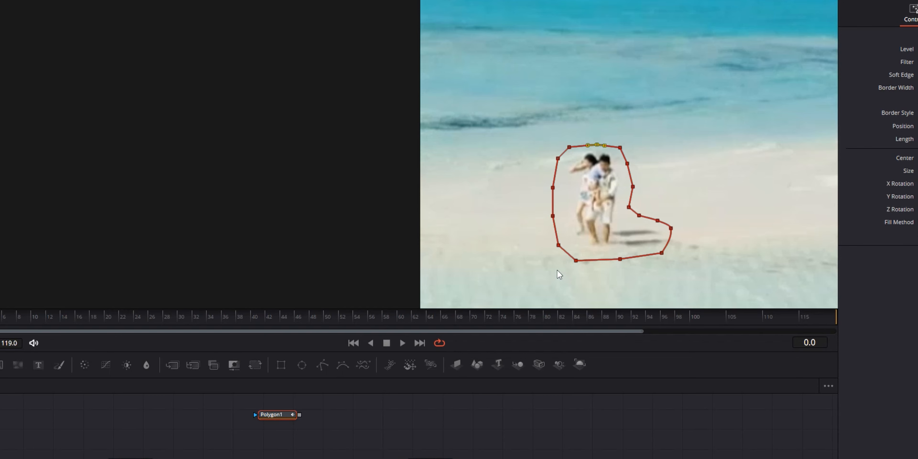